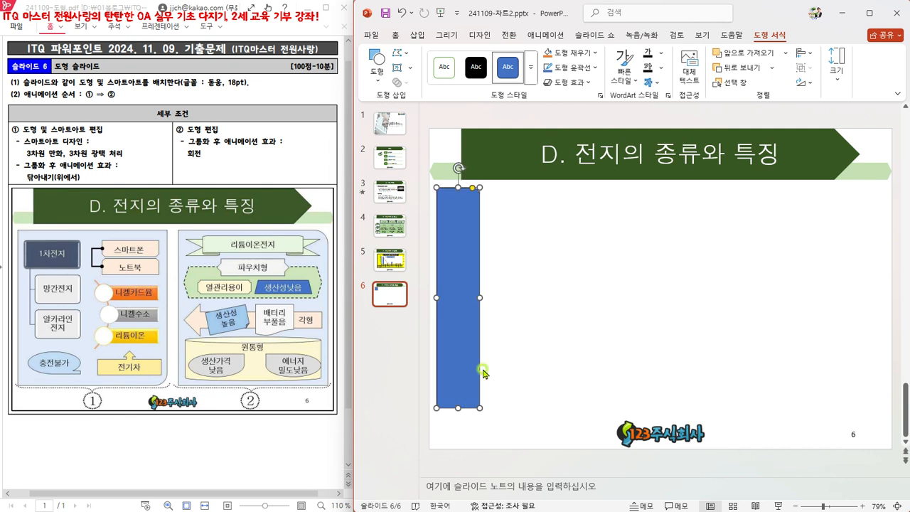
# Step: Widen the narrow blue rectangle to nearly half the slide's width and reduce the rounding of its single rounded corner
pyautogui.moveTo(479, 298); pyautogui.dragTo(660, 304)
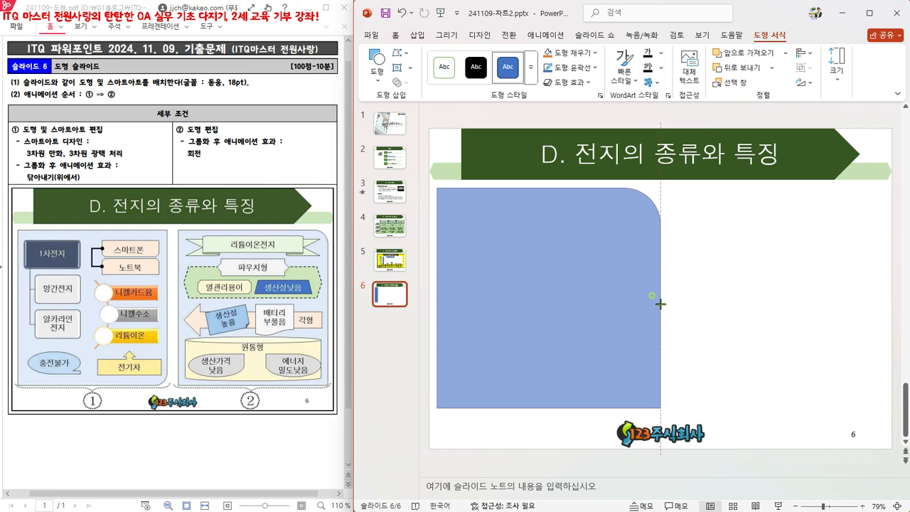
pyautogui.moveTo(660, 304); pyautogui.dragTo(655, 306)
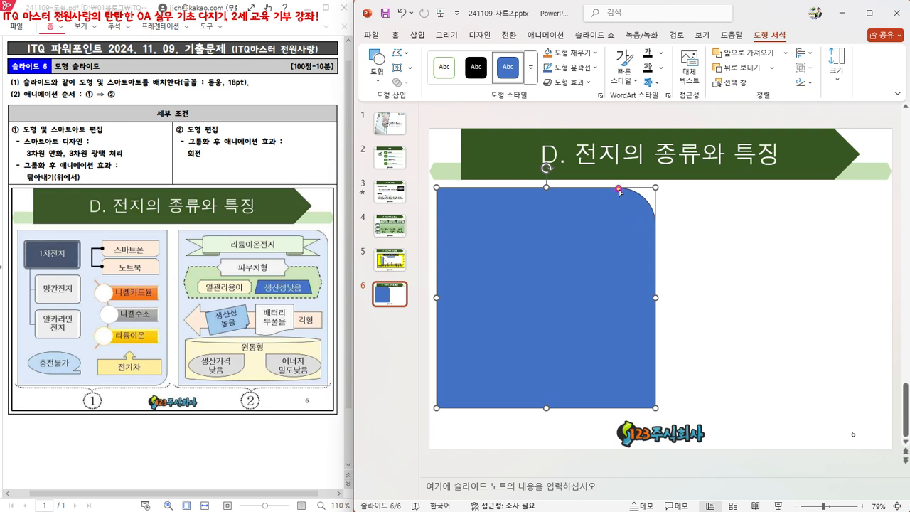
pyautogui.moveTo(618, 187); pyautogui.dragTo(636, 190)
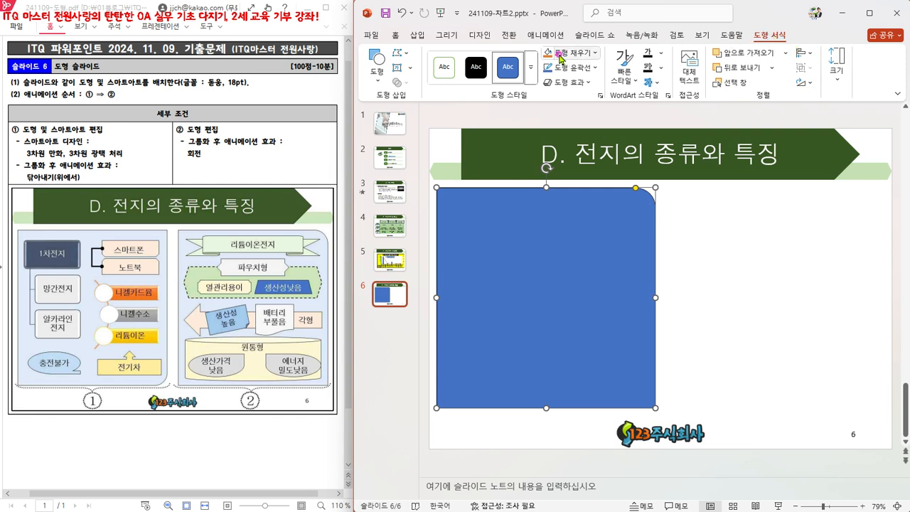
# Step: Fill the rectangle with the palest light blue theme colour and place an aligned copy of it on the slide's right half
pyautogui.click(596, 53)
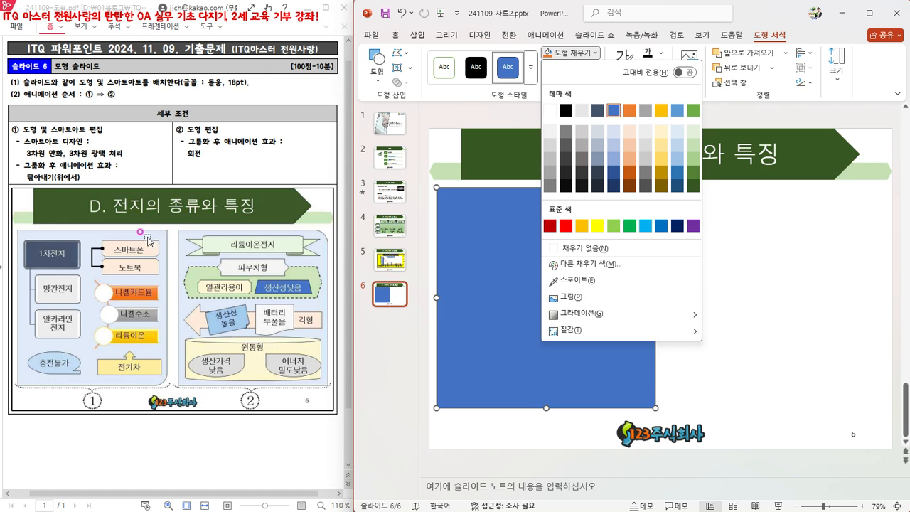
pyautogui.click(677, 134)
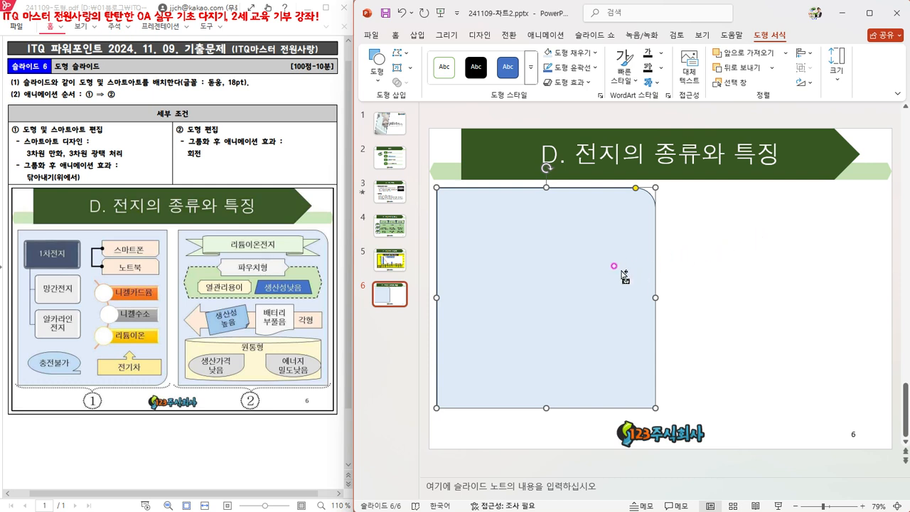
pyautogui.moveTo(625, 268); pyautogui.dragTo(845, 272)
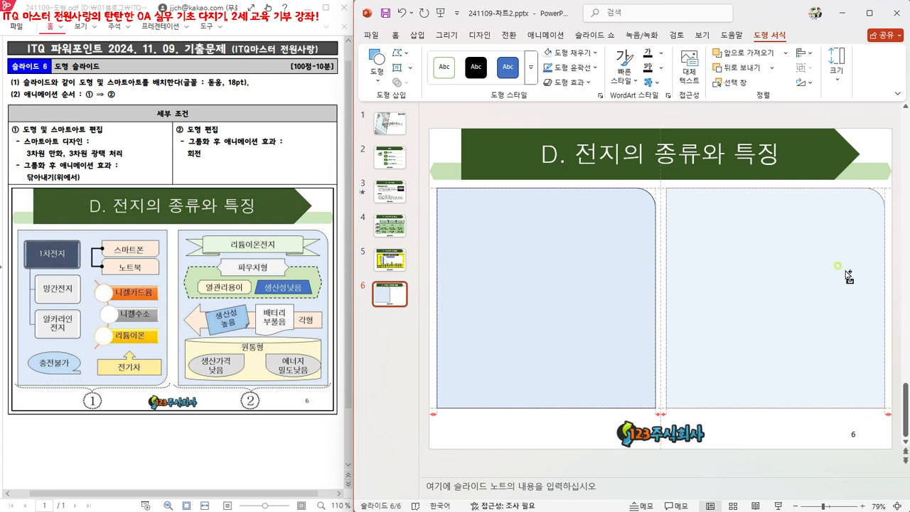
pyautogui.moveTo(845, 271); pyautogui.dragTo(845, 271)
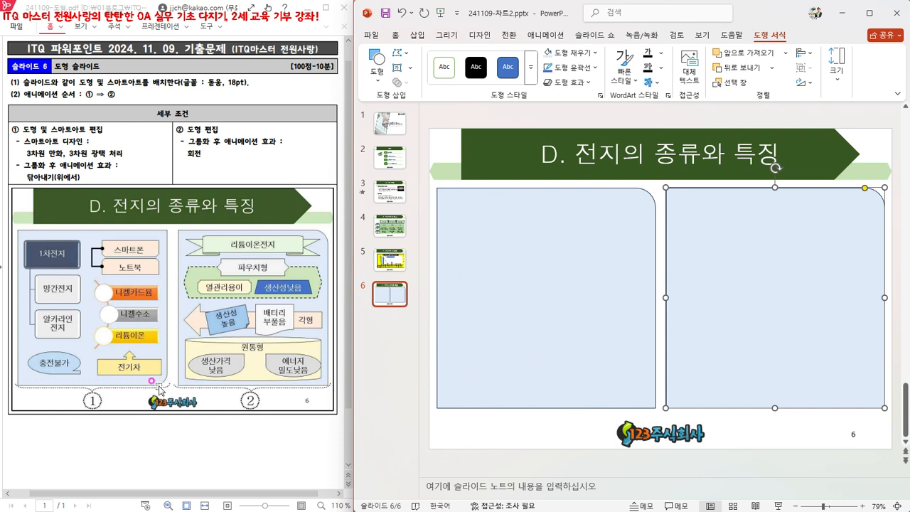
# Step: Flip the left rectangle vertically so that its rounded corner is at the lower right
pyautogui.click(603, 274)
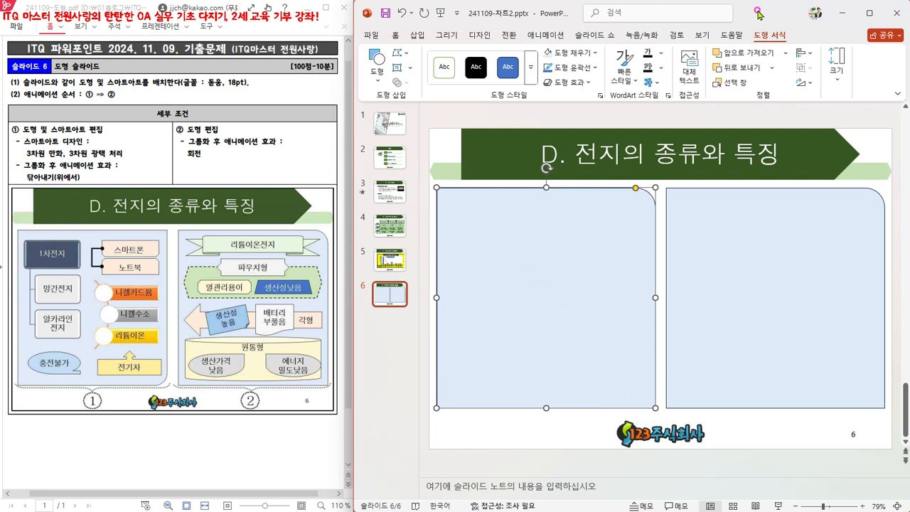
pyautogui.click(807, 85)
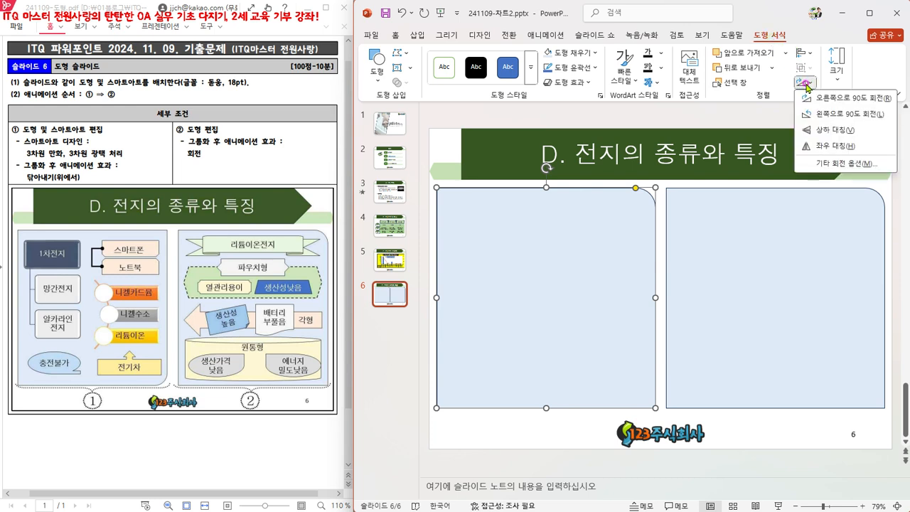
pyautogui.click(834, 130)
pyautogui.click(834, 131)
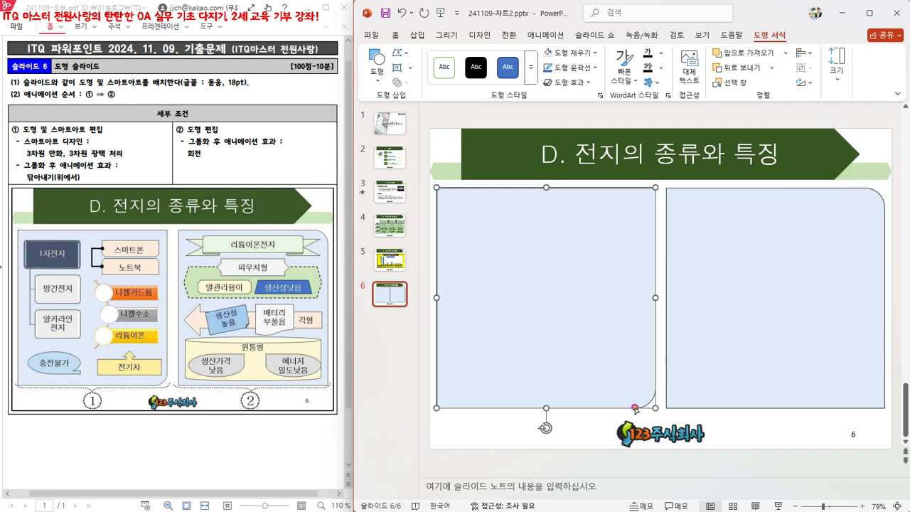
pyautogui.click(538, 457)
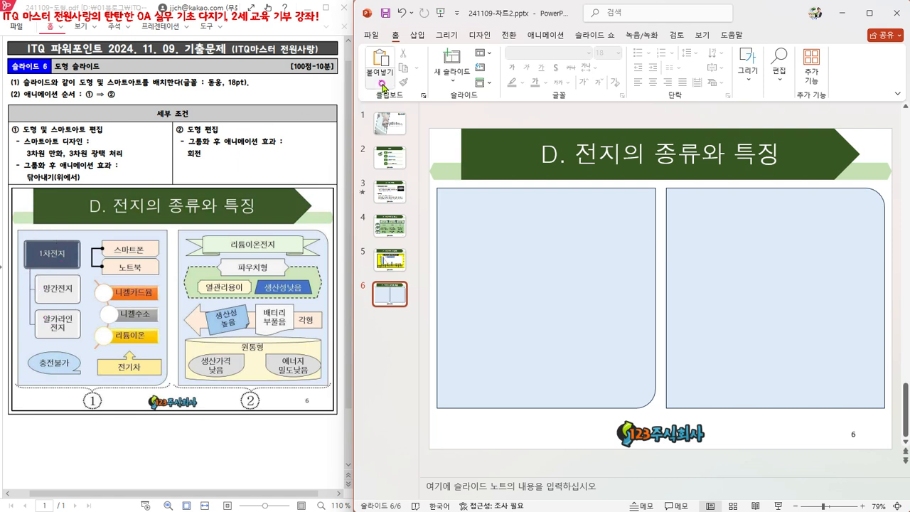
# Step: Insert a Hierarchy List (계층 구조 목록형) SmartArt graphic from the list category
pyautogui.click(418, 35)
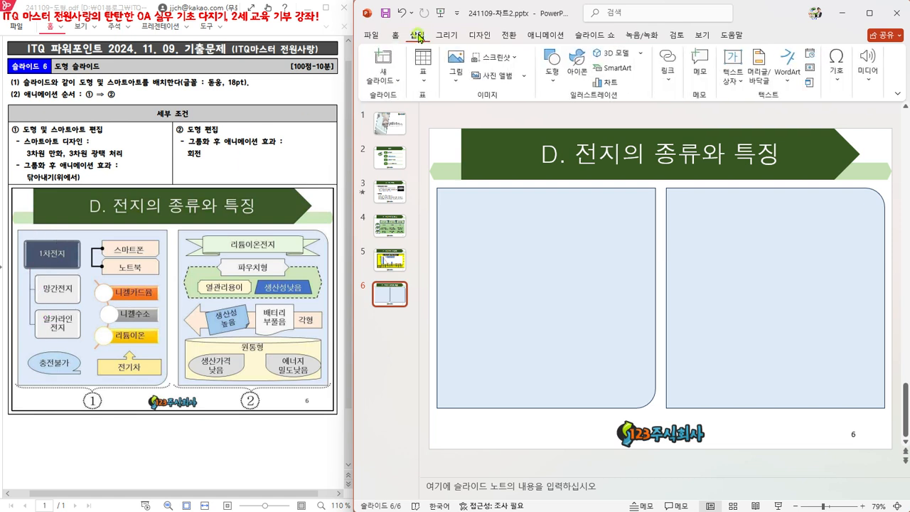
pyautogui.click(626, 69)
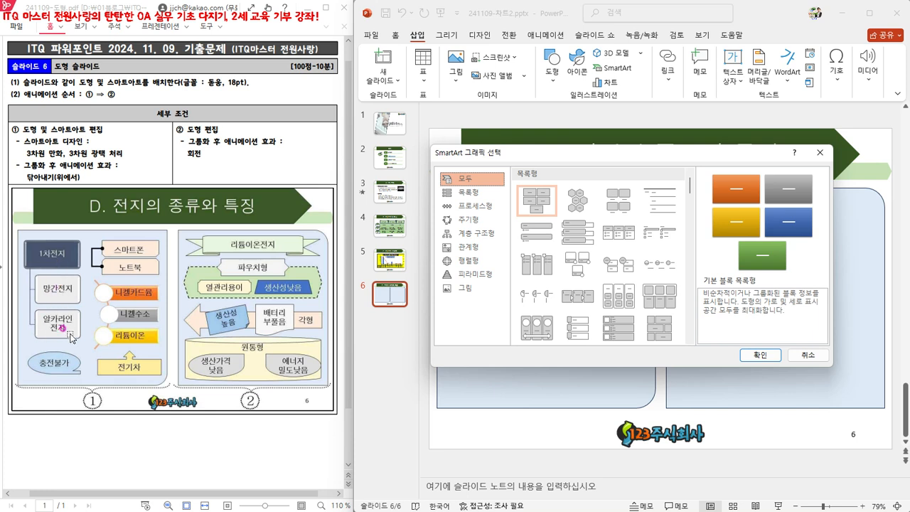
pyautogui.click(482, 196)
pyautogui.scroll(-5, 611, 252)
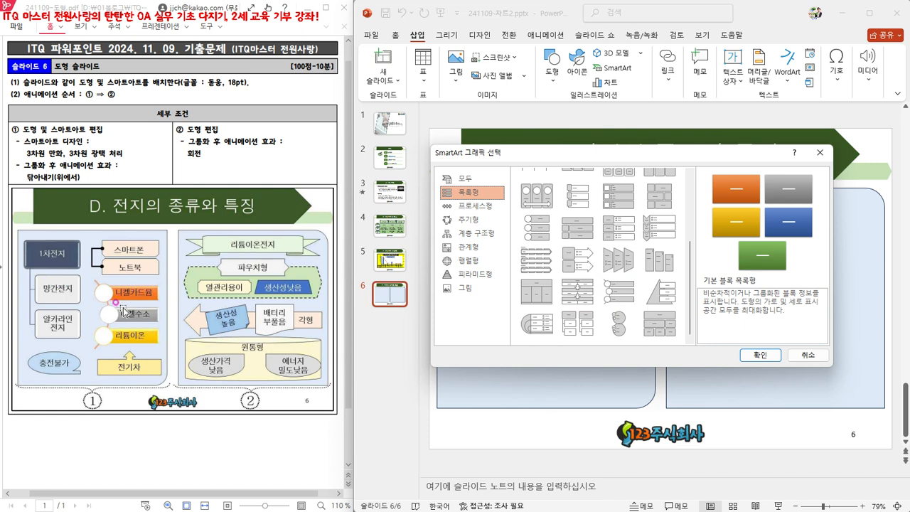
pyautogui.click(584, 328)
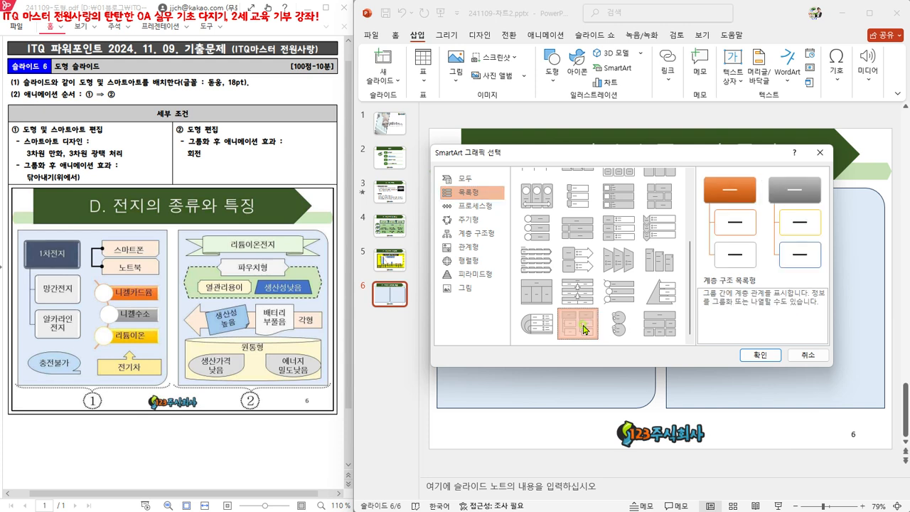
pyautogui.click(759, 354)
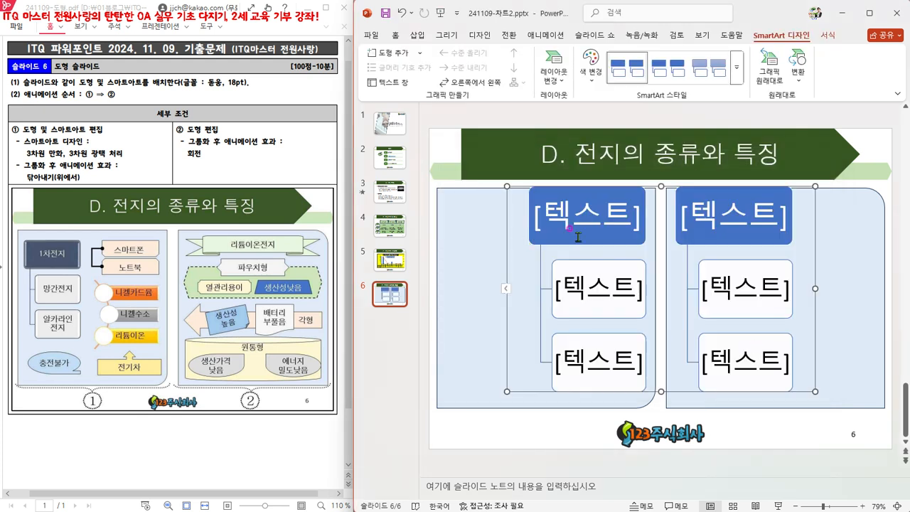
# Step: Delete the SmartArt's second group, including its heading box and both child boxes
pyautogui.click(699, 346)
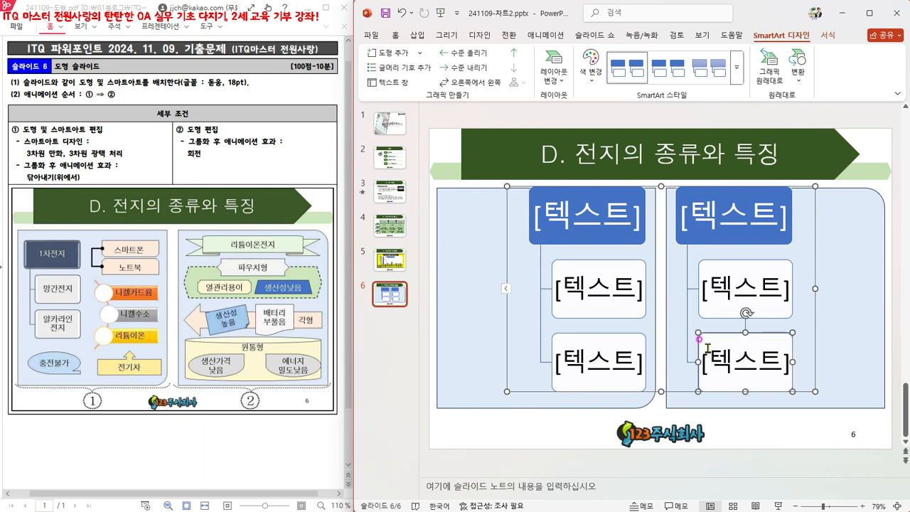
pyautogui.press('Delete')
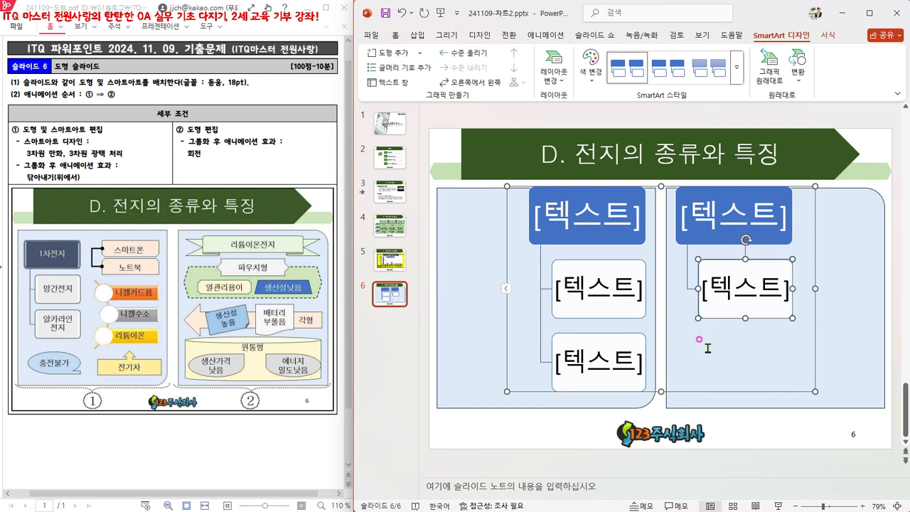
pyautogui.press('Delete')
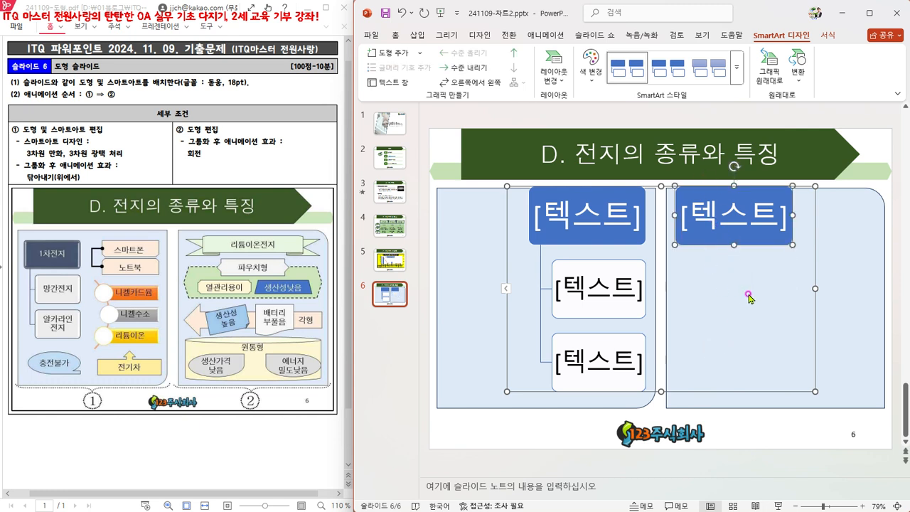
pyautogui.press('Delete')
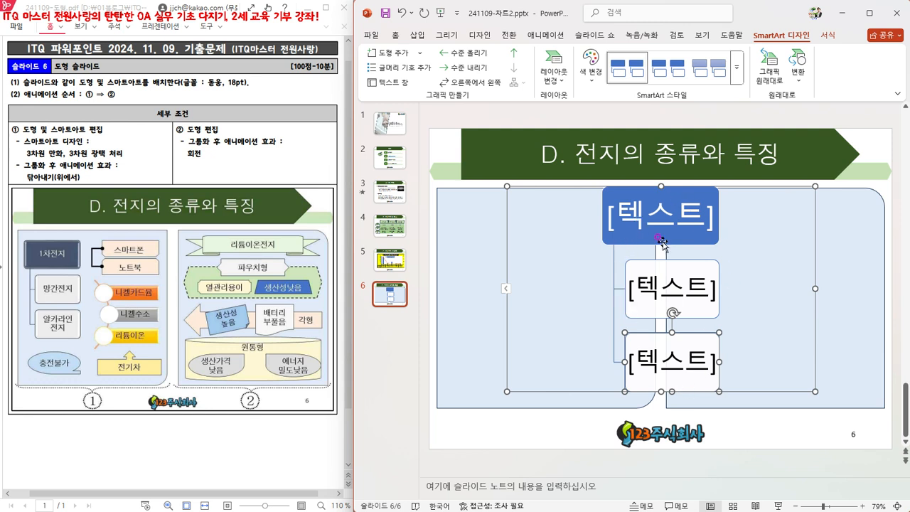
# Step: Set the font of the whole SmartArt graphic to 돋움 at 18 pt
pyautogui.click(503, 248)
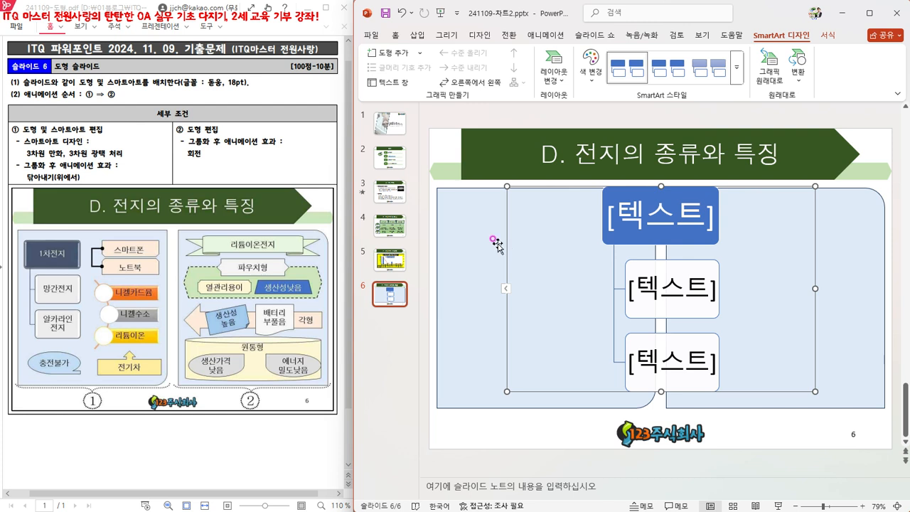
pyautogui.click(395, 36)
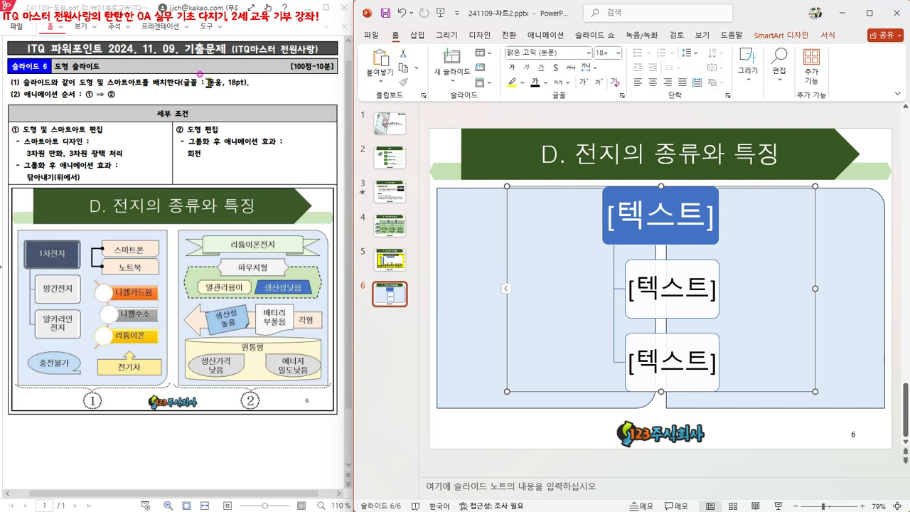
pyautogui.click(560, 54)
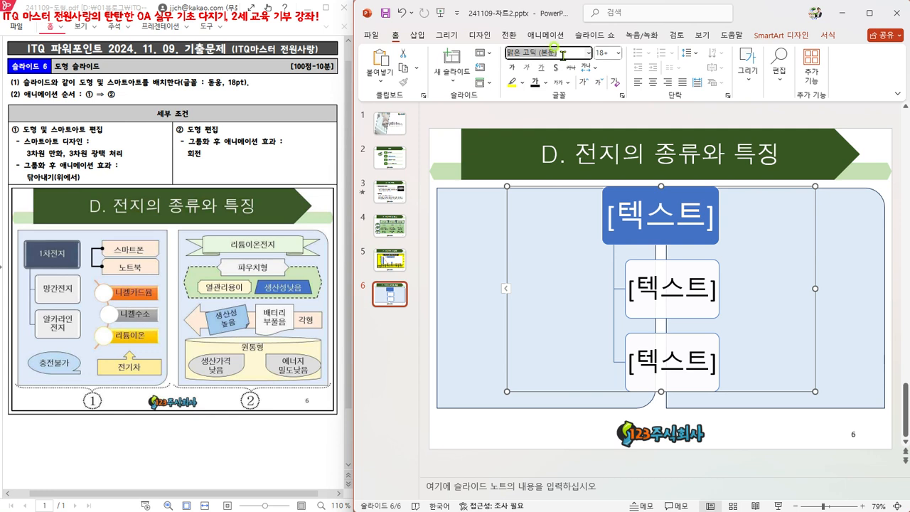
pyautogui.write('돋움')
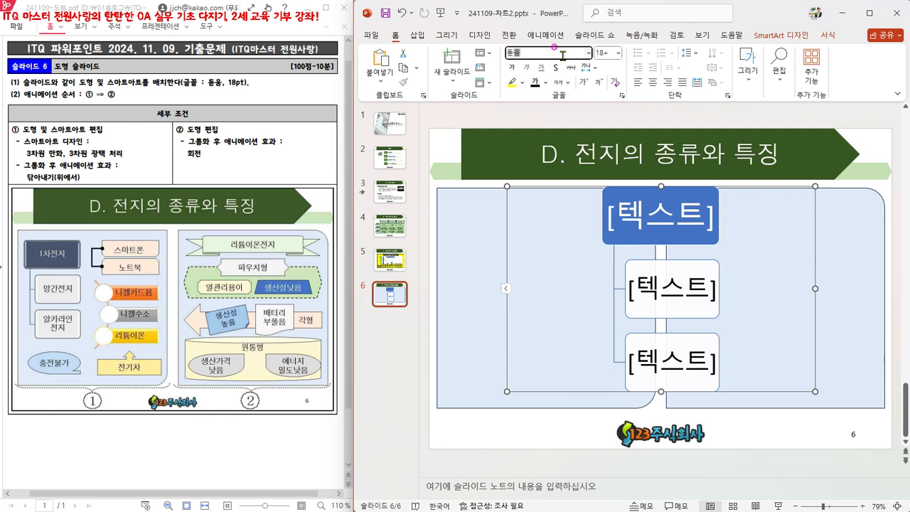
pyautogui.press('Return')
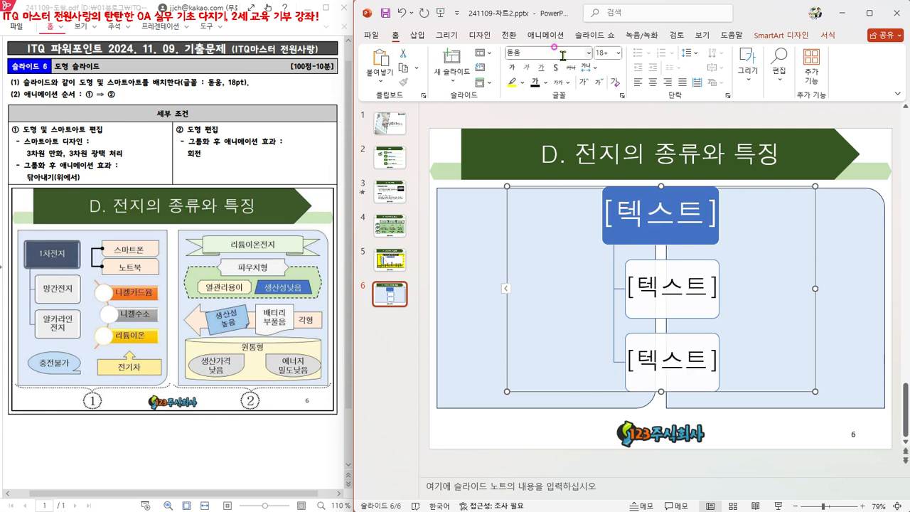
pyautogui.click(610, 53)
pyautogui.write('18')
pyautogui.press('Return')
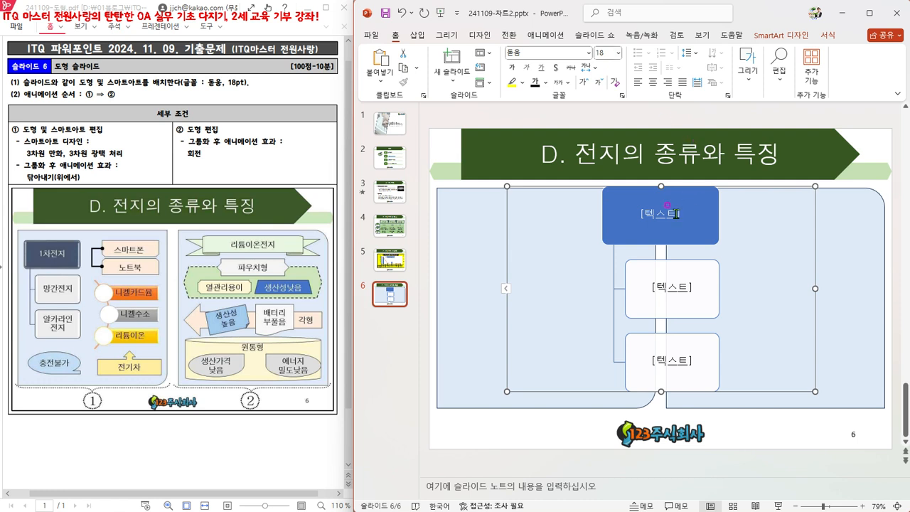
# Step: Enter 1차전지 in the SmartArt's heading box and 망간전지 in the first child box
pyautogui.click(676, 213)
pyautogui.write('1차전지')
pyautogui.click(672, 287)
pyautogui.write('망간전지')
# Step: Enter 알칼라인 전지 on two lines in the SmartArt's last child box
pyautogui.click(689, 362)
pyautogui.write('알칼리이')
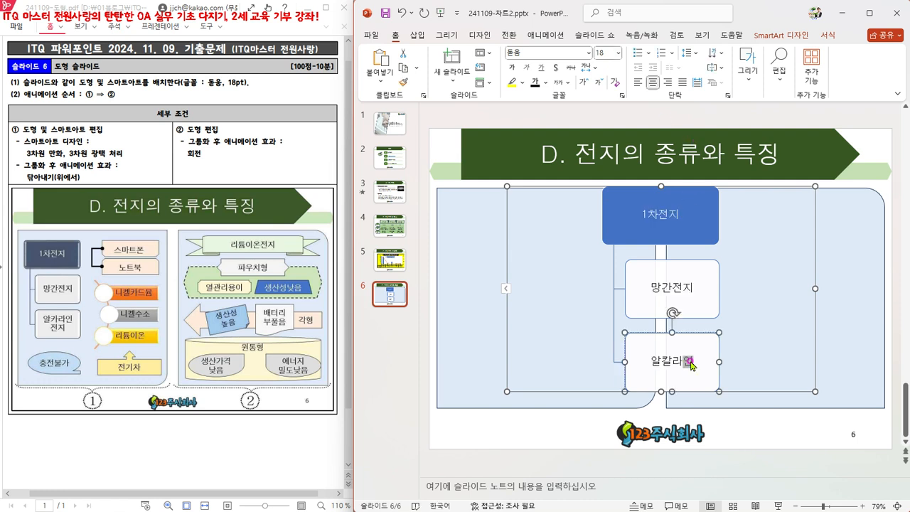
pyautogui.write('ㄴ')
pyautogui.click(691, 362)
pyautogui.press('Return')
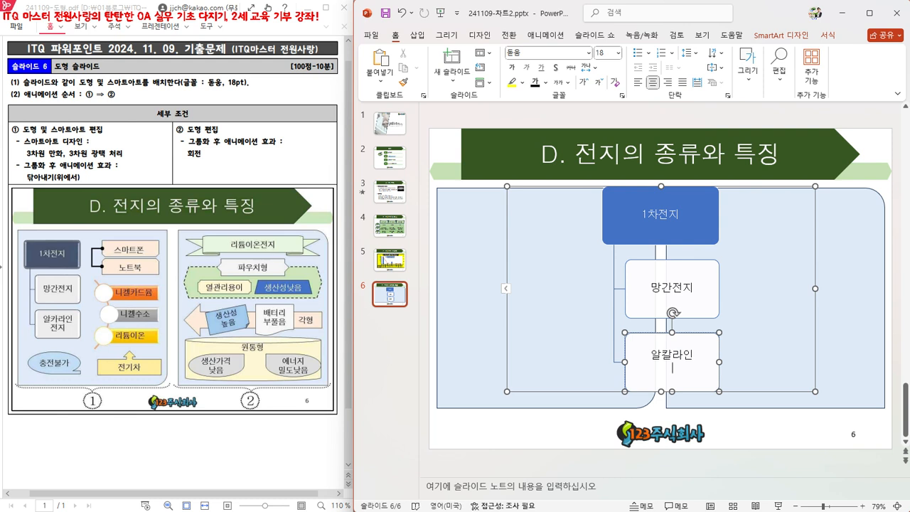
pyautogui.press('BackSpace')
pyautogui.press('Return')
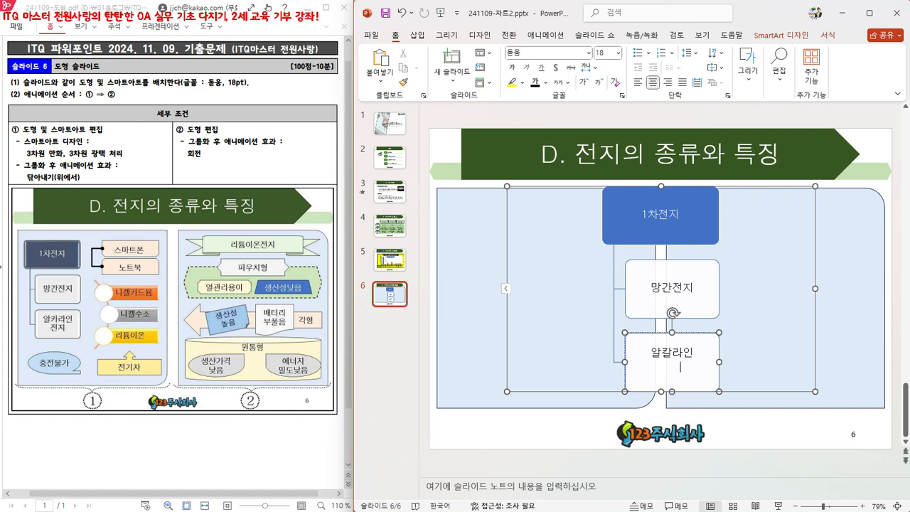
pyautogui.press('BackSpace')
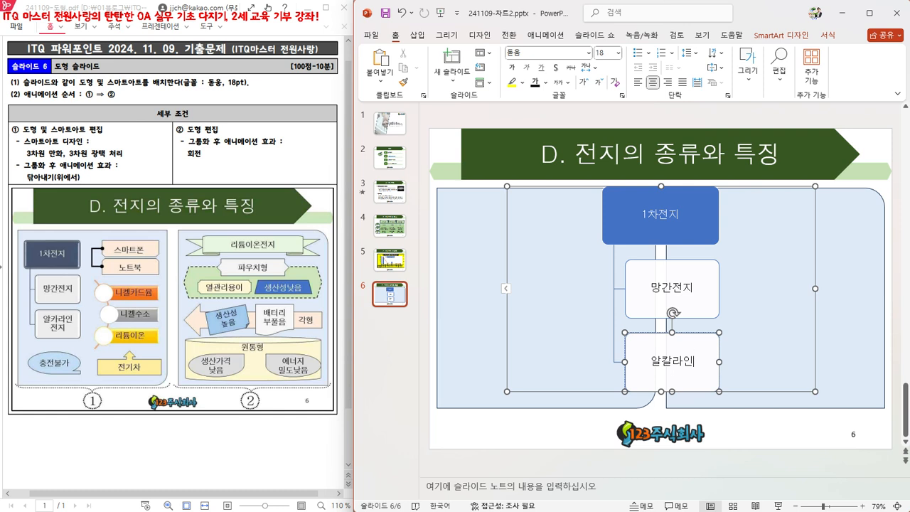
pyautogui.press('Return')
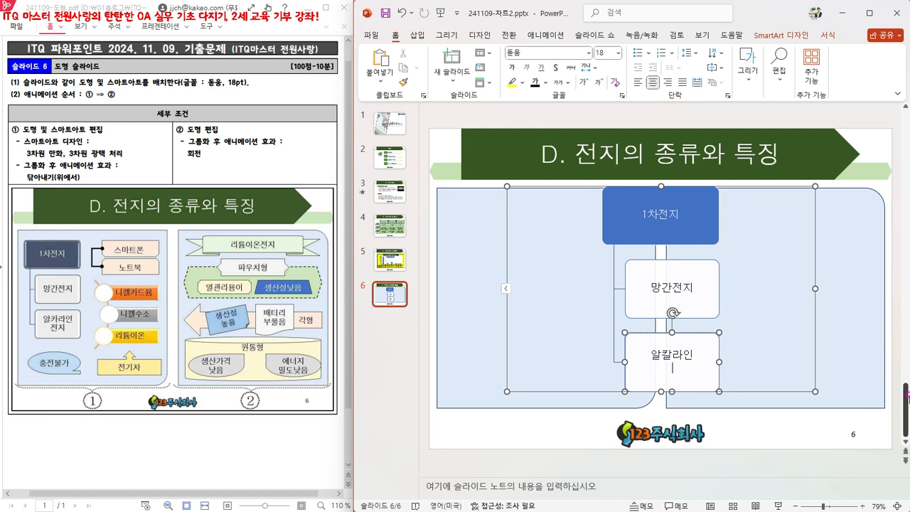
pyautogui.press('Hangul')
pyautogui.write('전지')
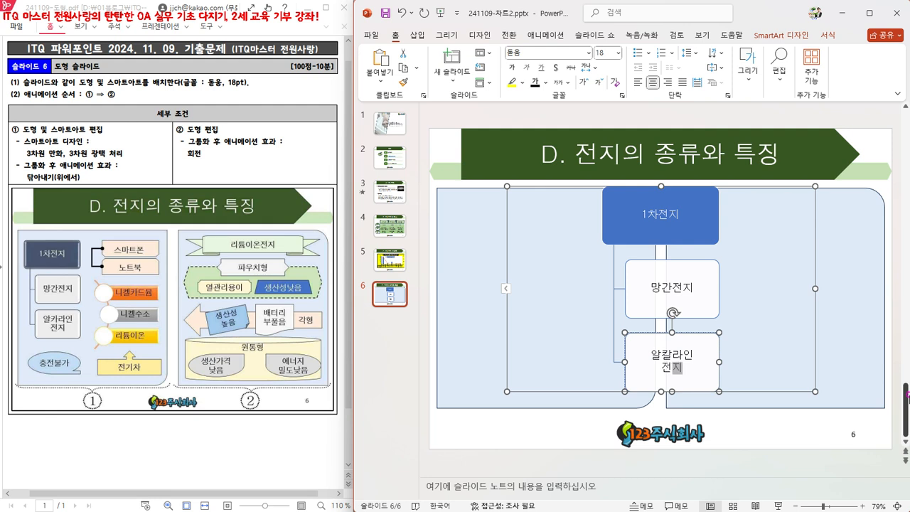
pyautogui.click(812, 376)
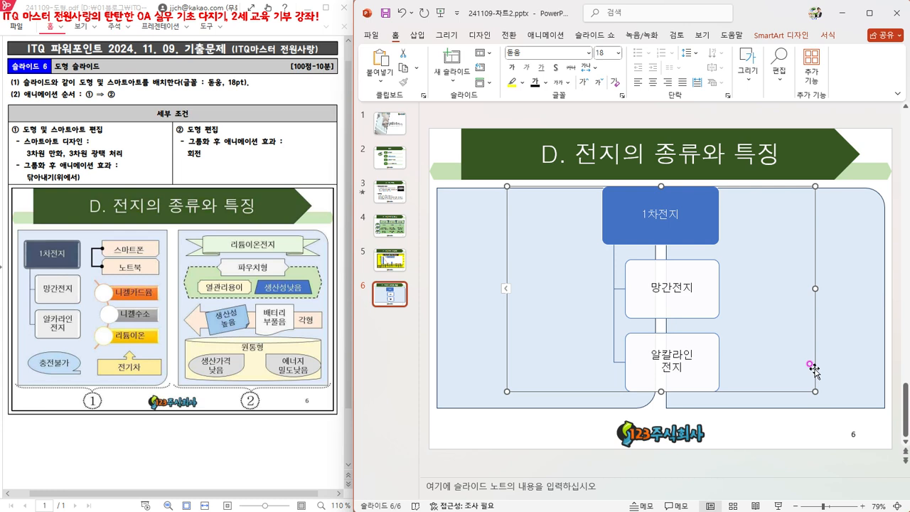